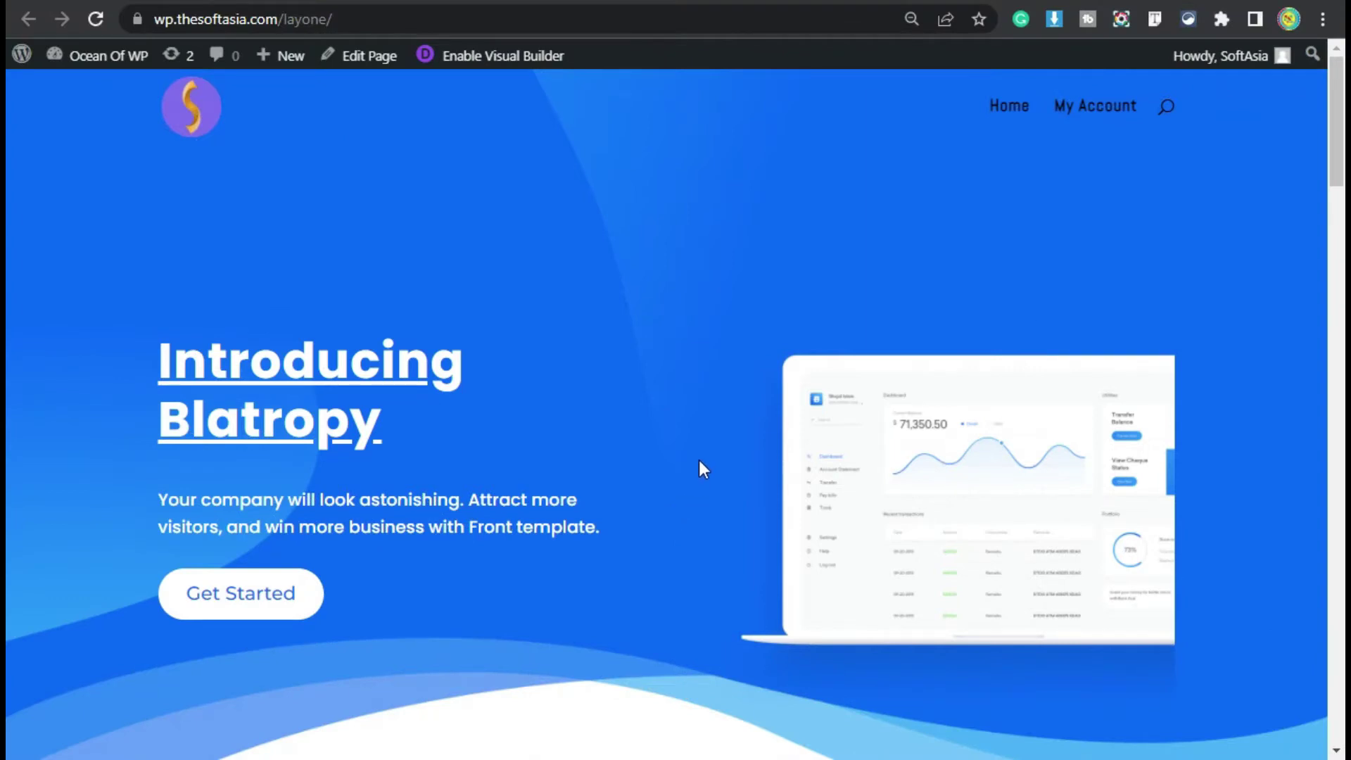
Step: Scroll down and back up the live layone page past the Front Strategy card
{"action": "scroll", "coordinate": [748, 339], "scroll_direction": "down", "scroll_amount": 10}
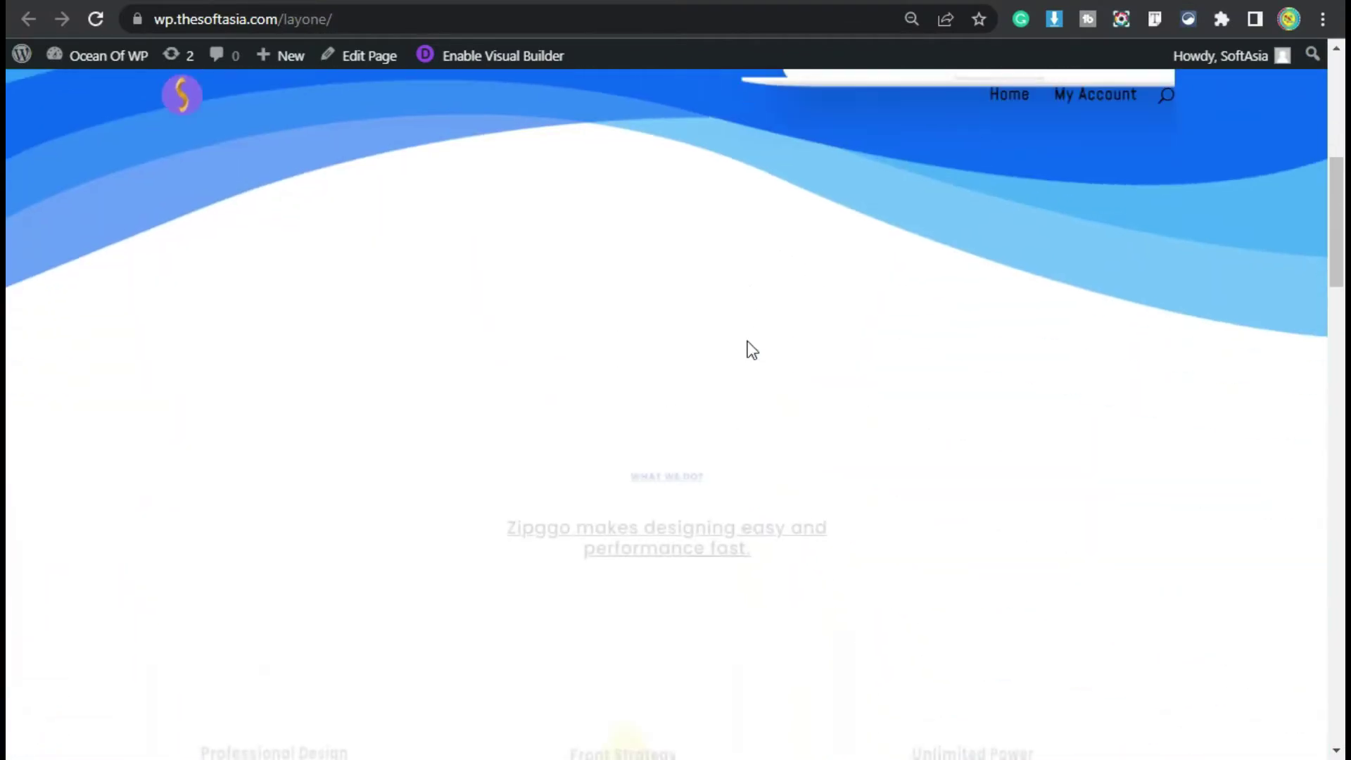
{"action": "scroll", "coordinate": [762, 406], "scroll_direction": "up", "scroll_amount": 2}
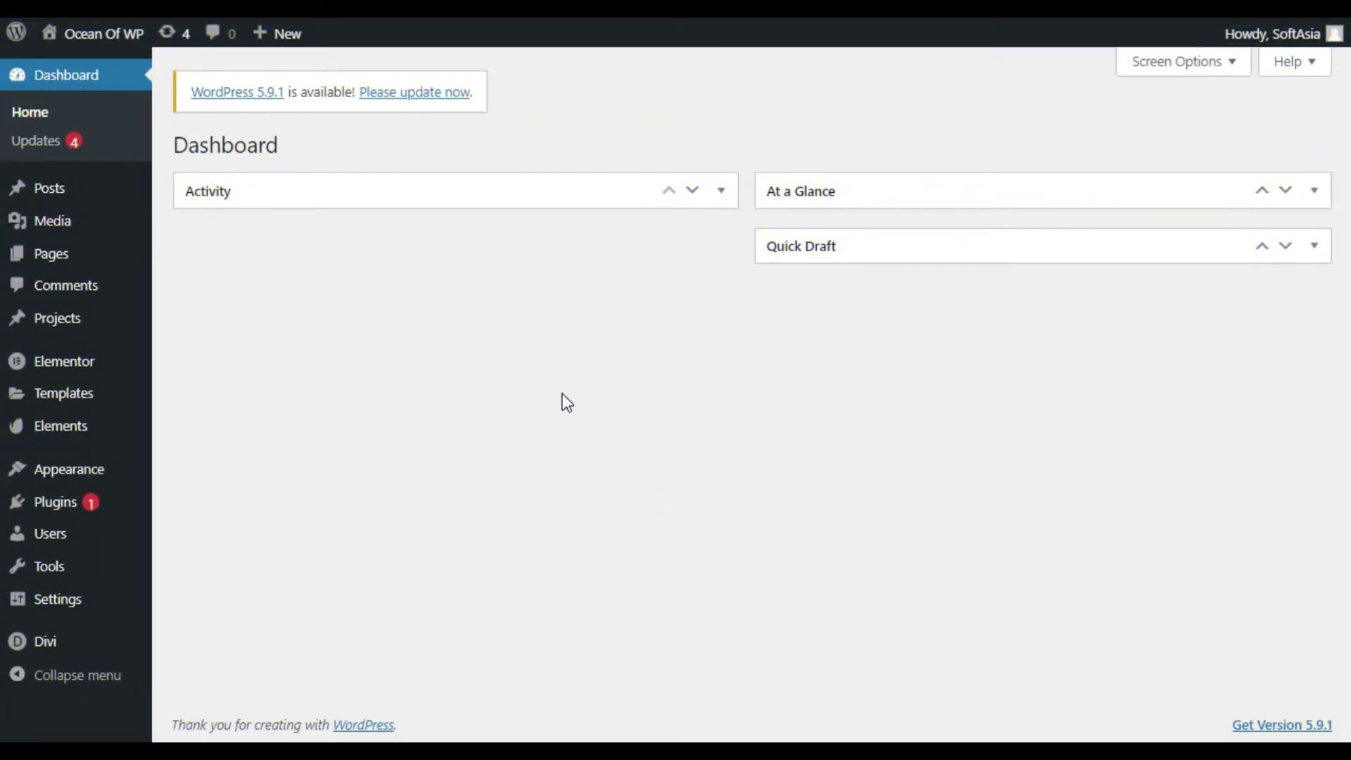
Step: Search the Add New plugins directory for Supreme Modules Lite
{"action": "mouse_move", "coordinate": [49, 508]}
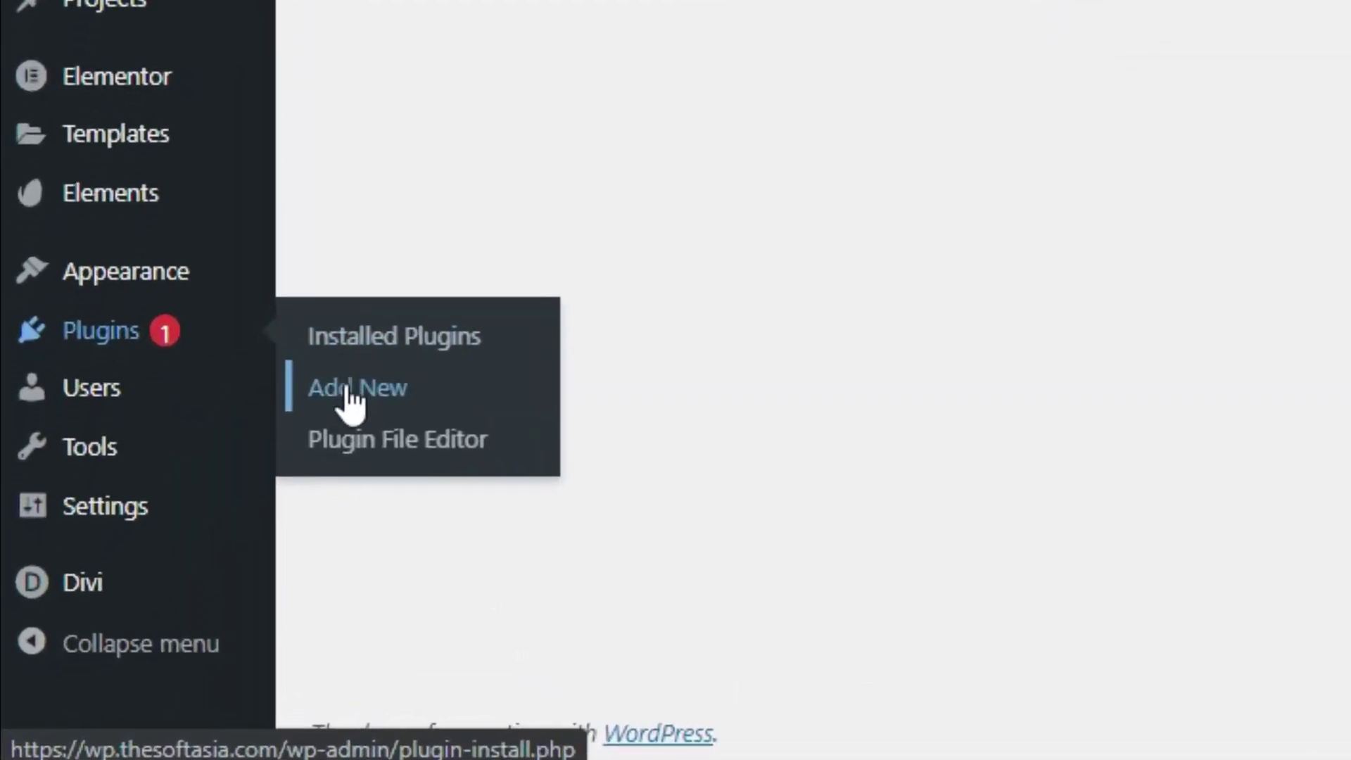
{"action": "left_click", "coordinate": [349, 393]}
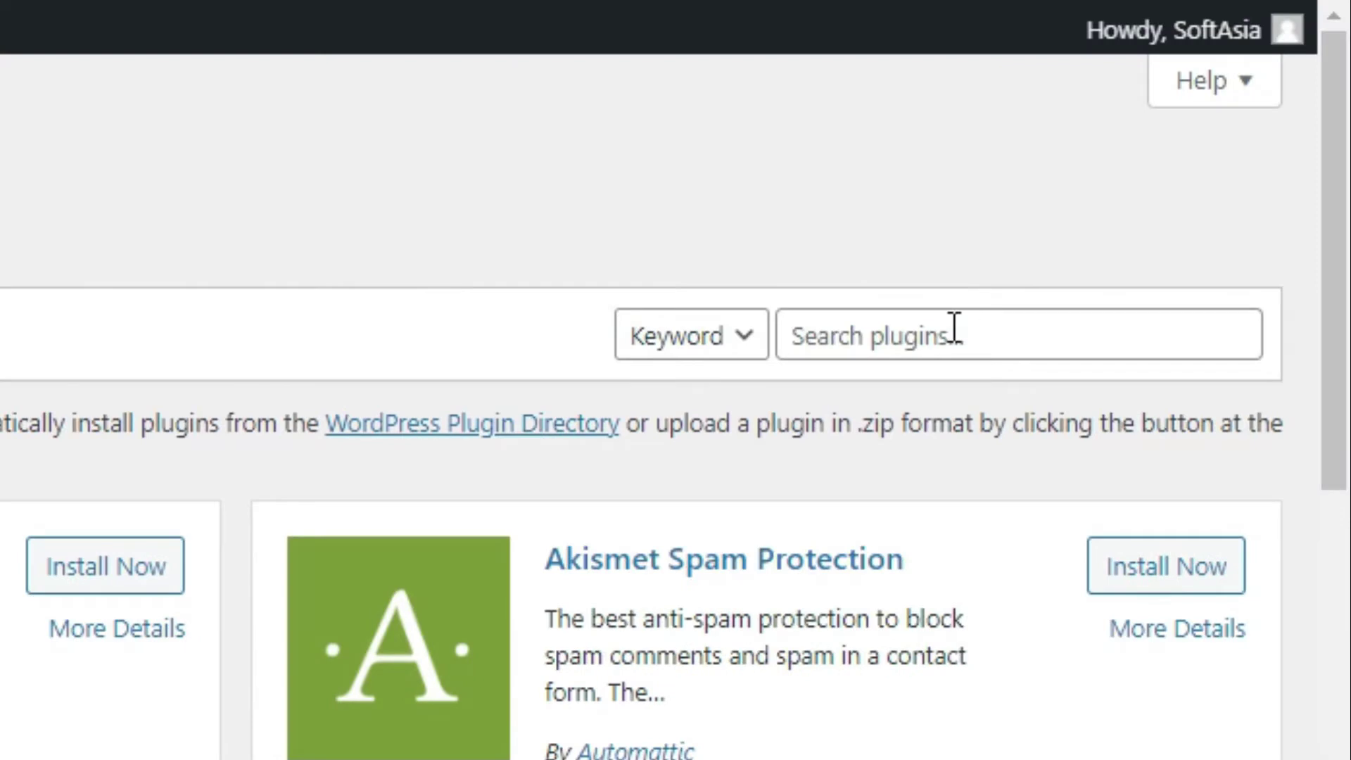
{"action": "left_click", "coordinate": [953, 327]}
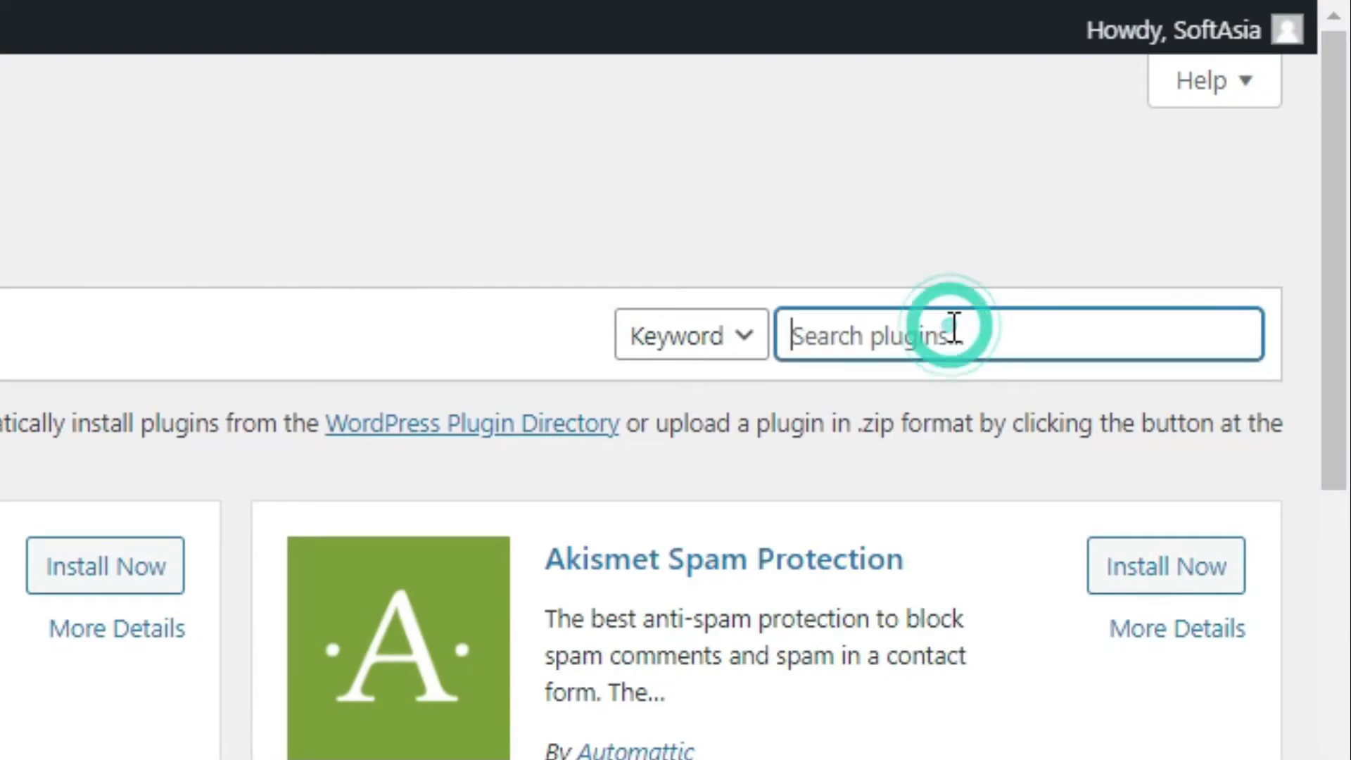
{"action": "type", "text": "Supreme Modules Lite"}
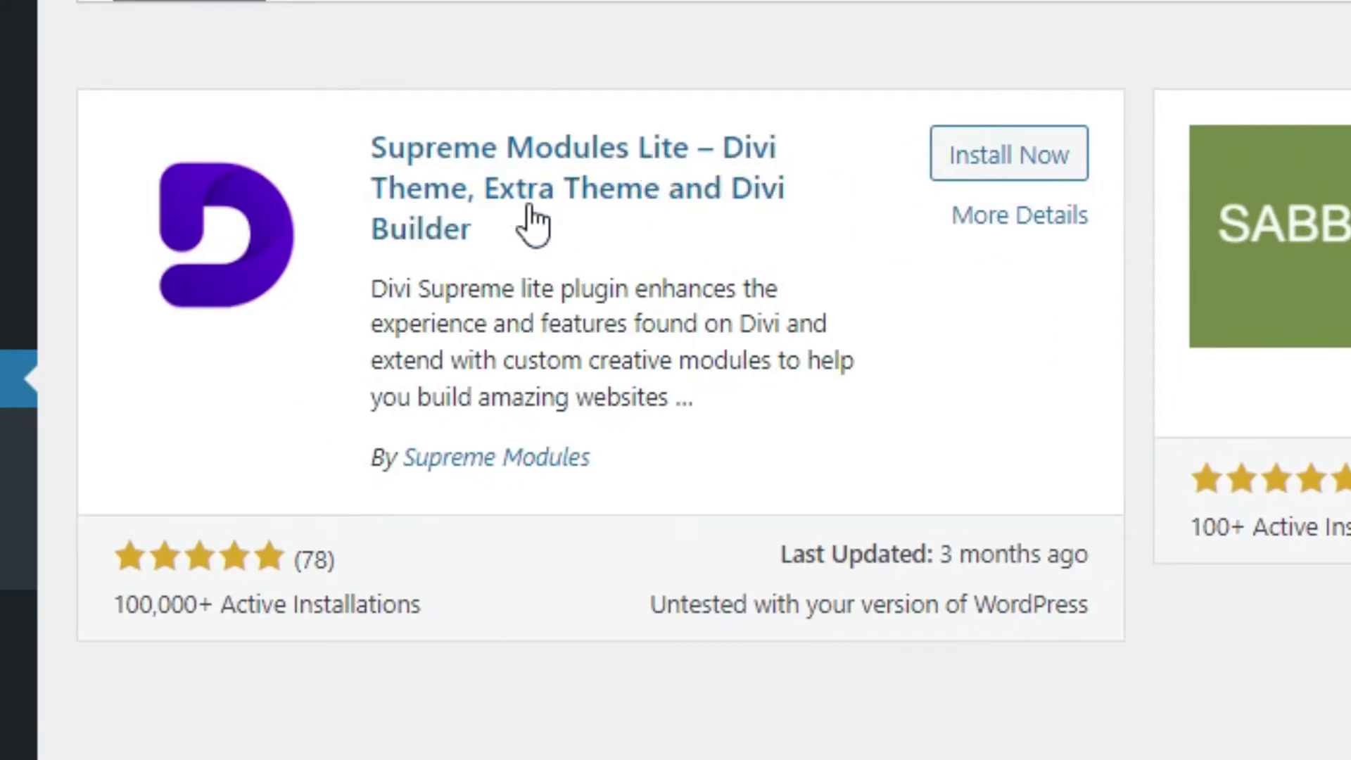
Step: Check its author and 100,000 active installs, then install and activate Supreme Modules Lite
{"action": "left_click_drag", "start_coordinate": [664, 461], "coordinate": [432, 468]}
{"action": "left_click", "coordinate": [555, 579]}
{"action": "left_click_drag", "start_coordinate": [114, 604], "coordinate": [195, 605]}
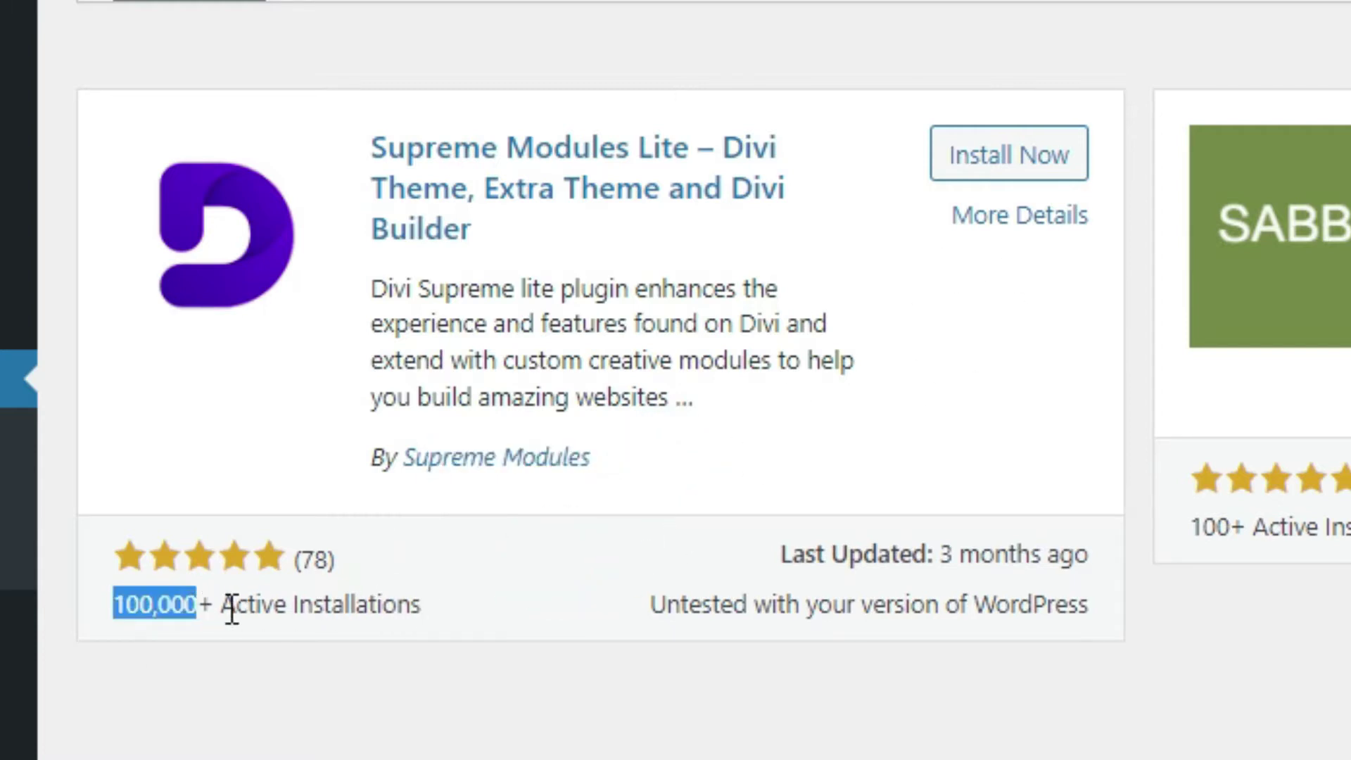
{"action": "left_click", "coordinate": [1020, 172]}
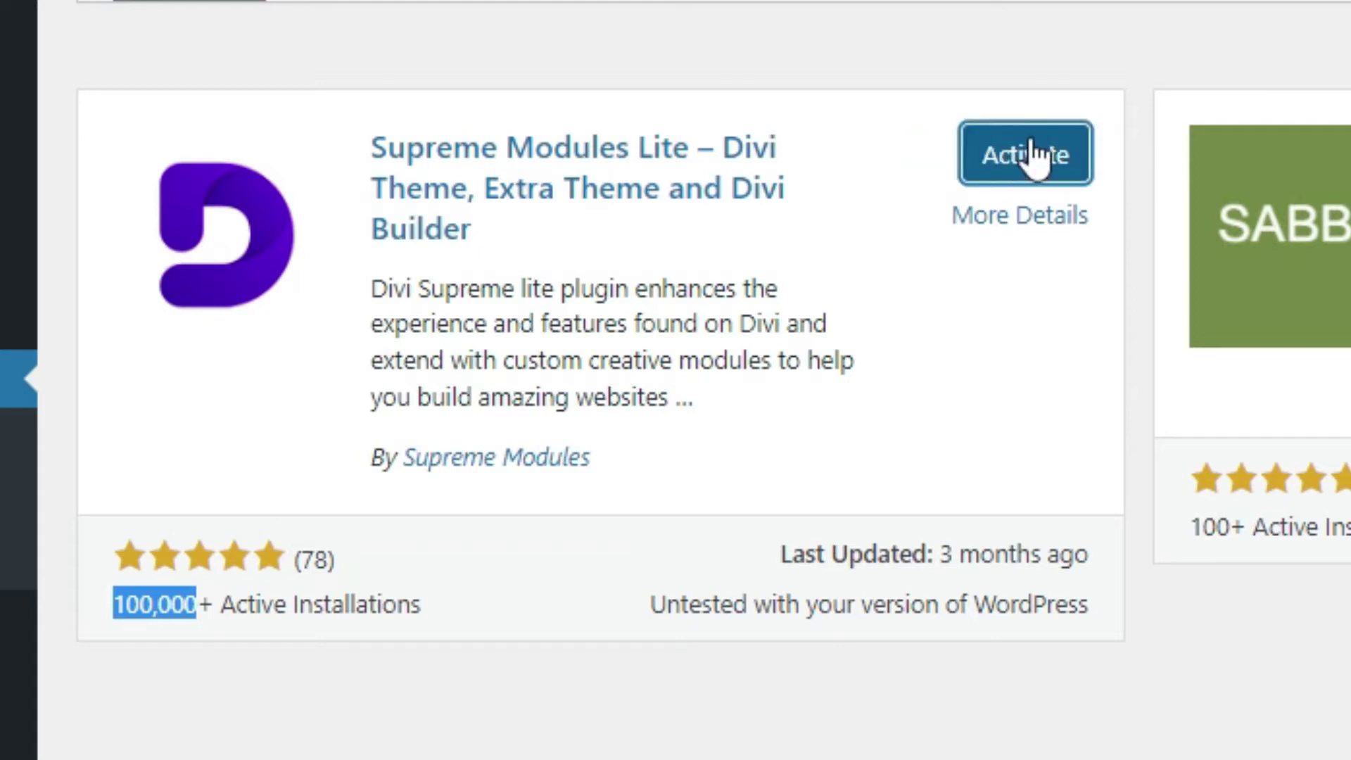
{"action": "left_click", "coordinate": [1029, 152]}
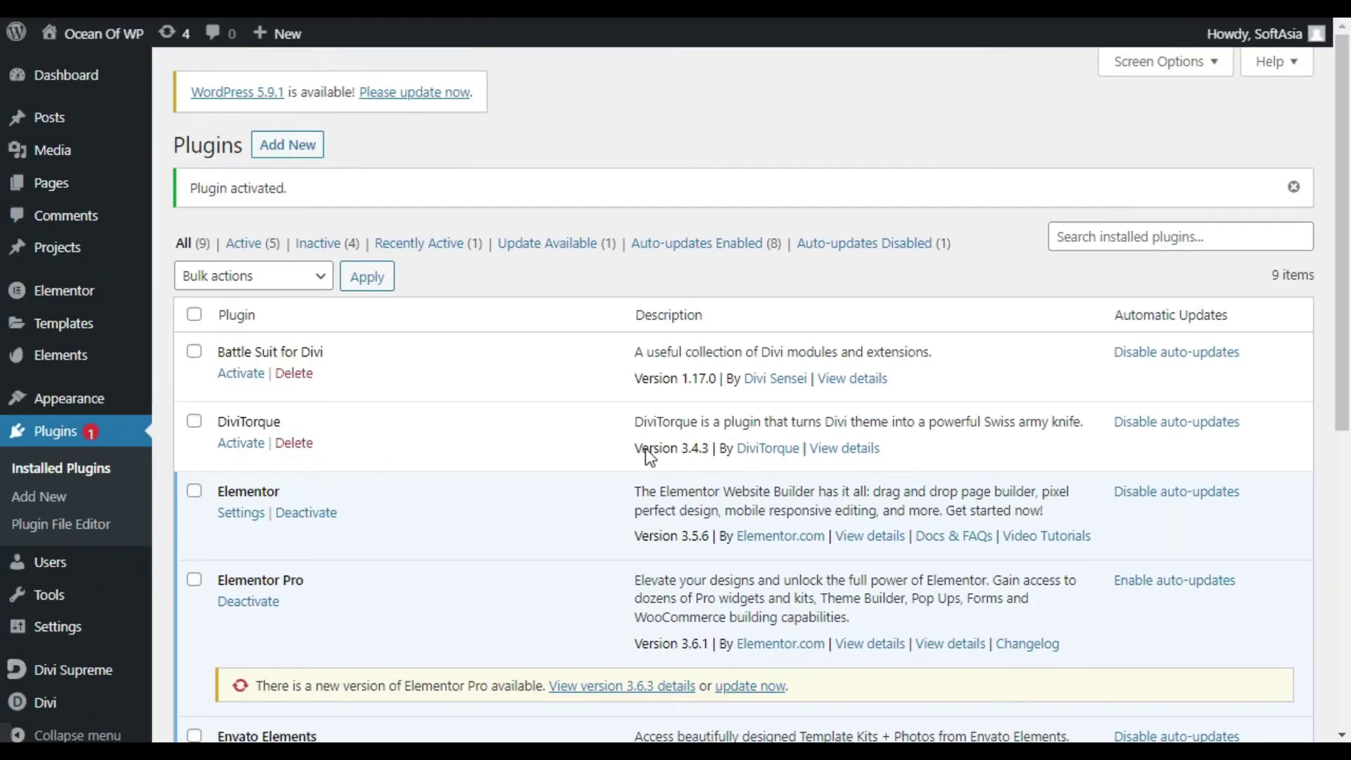
Step: Return from the Plugins list to the WordPress admin Dashboard
{"action": "mouse_move", "coordinate": [113, 81]}
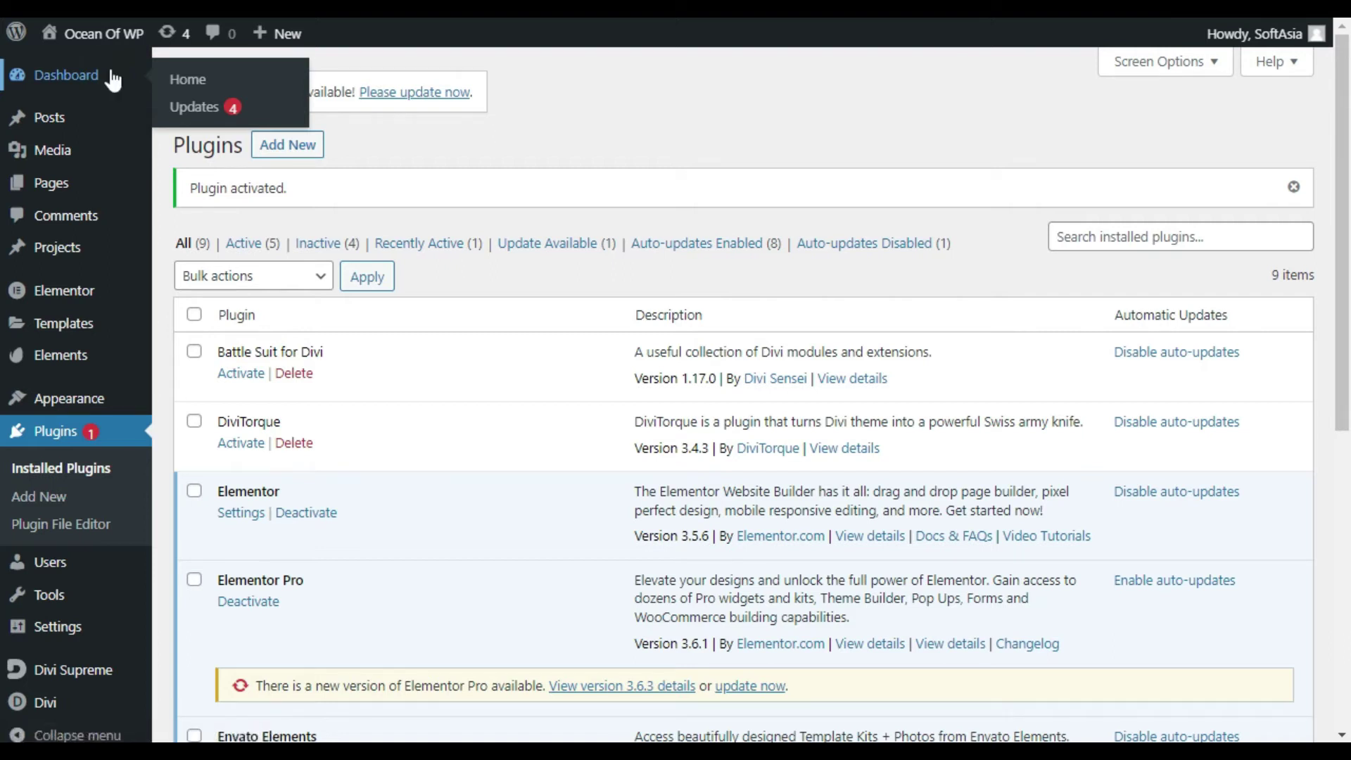
{"action": "left_click", "coordinate": [112, 81]}
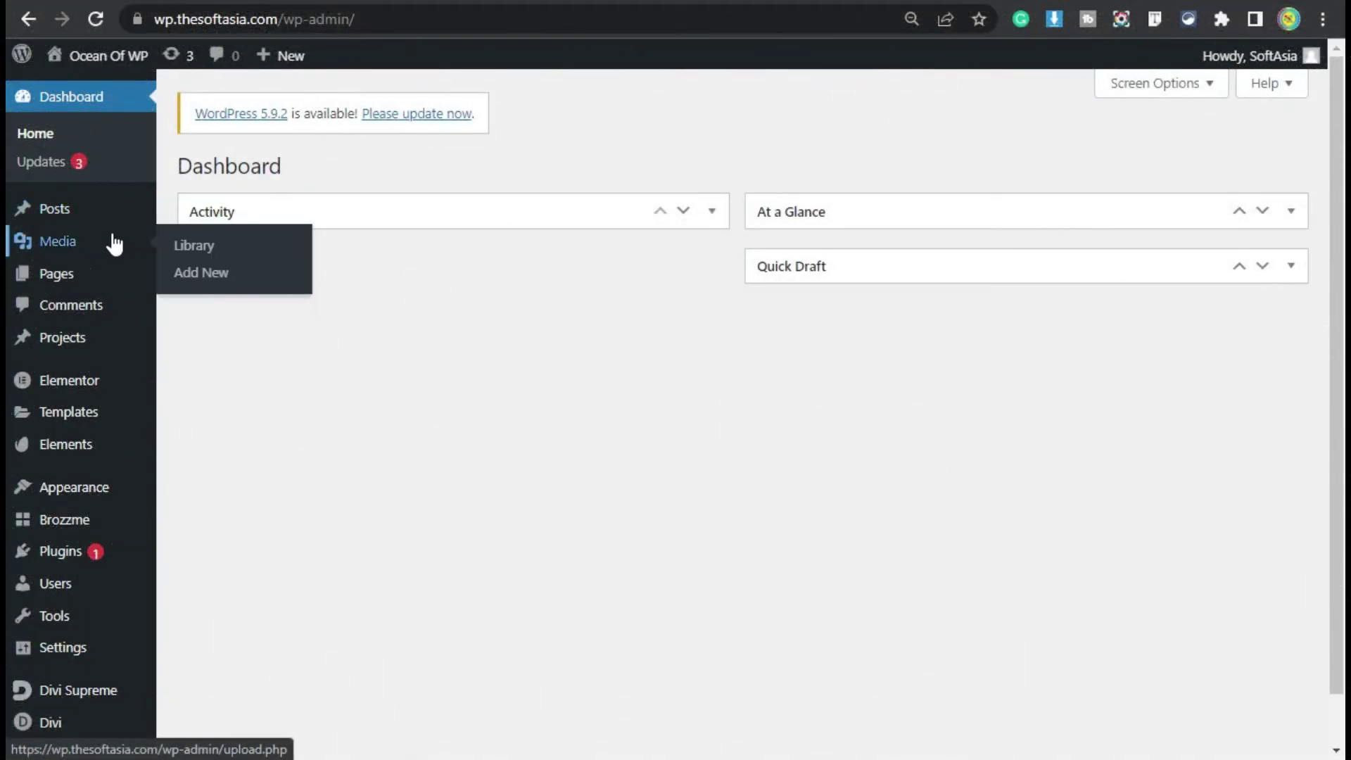
Step: Open the layone page in the Divi Visual Builder and show the Front Strategy, Professional Design and Unlimited Power cards
{"action": "mouse_move", "coordinate": [116, 280]}
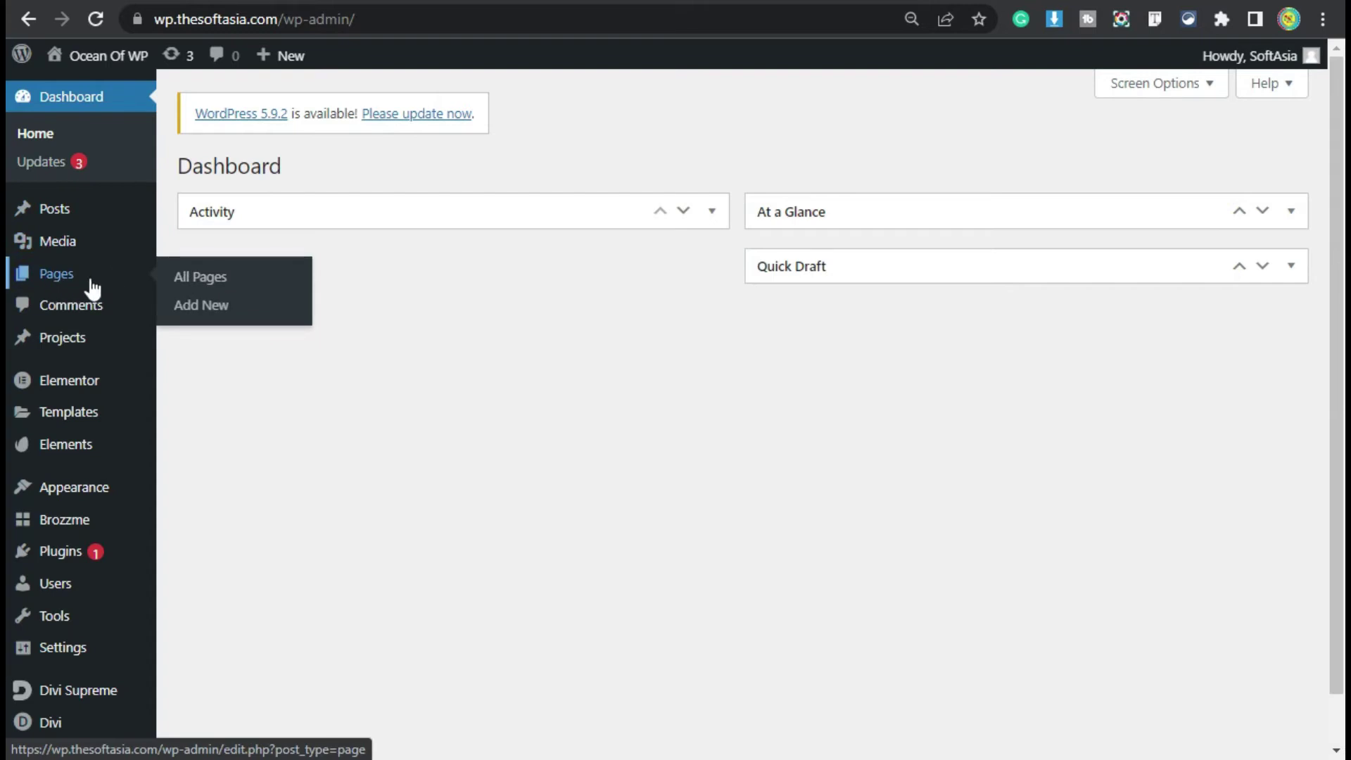
{"action": "left_click", "coordinate": [82, 282]}
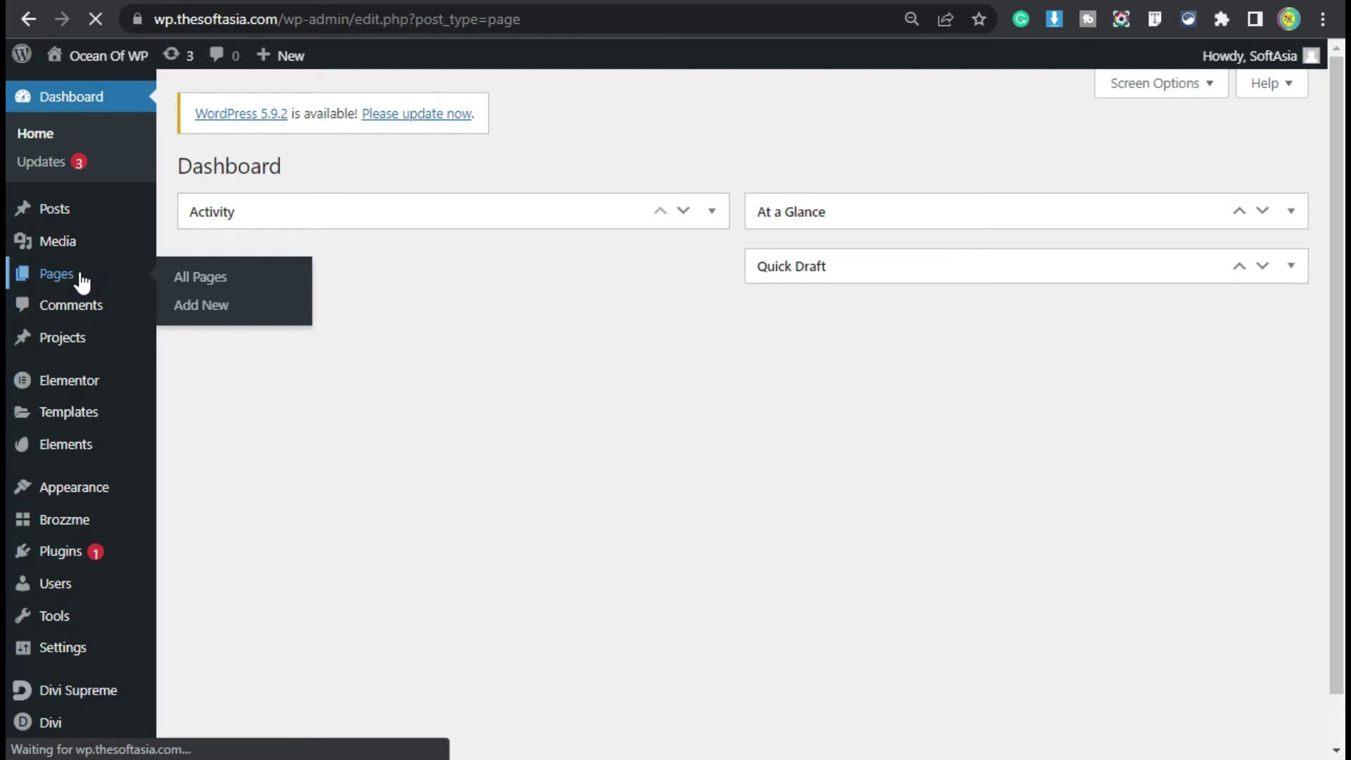
{"action": "scroll", "coordinate": [781, 380], "scroll_direction": "down", "scroll_amount": 2}
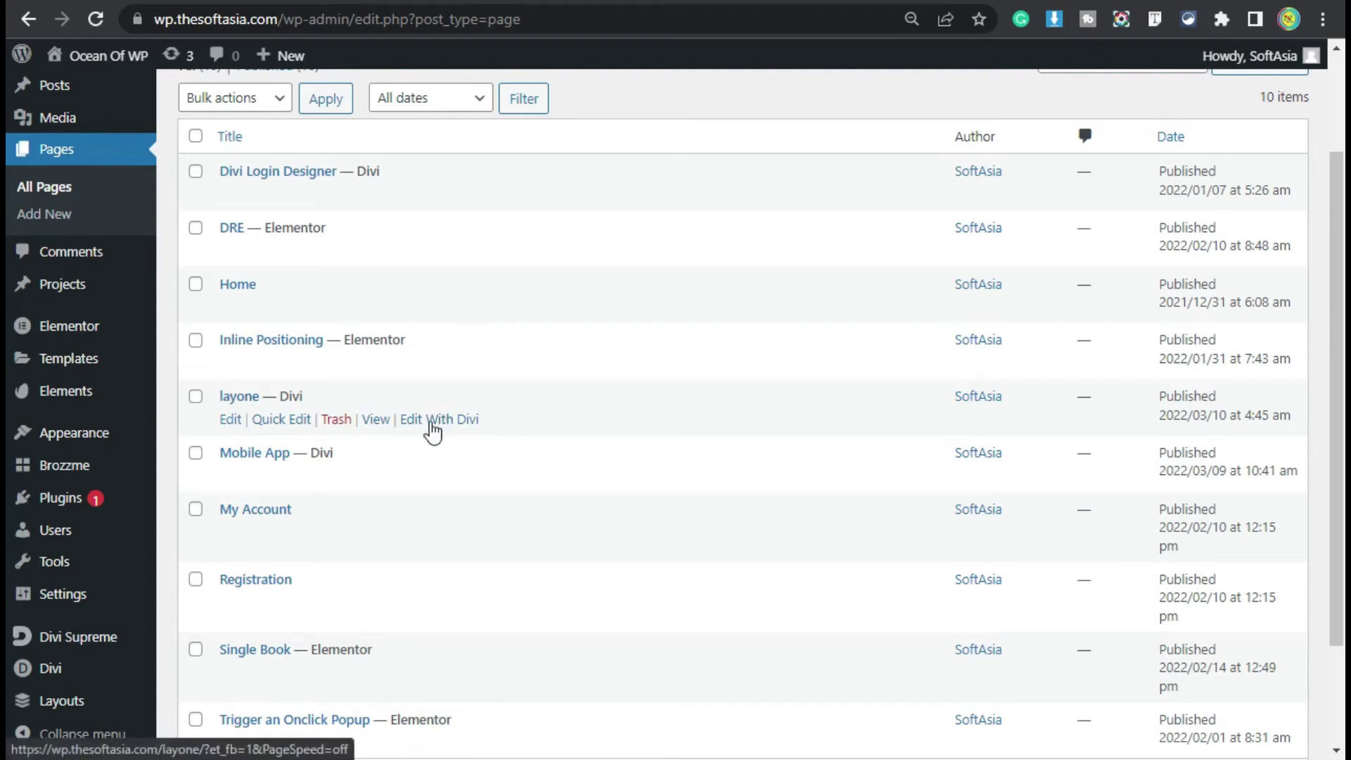
{"action": "left_click", "coordinate": [457, 422]}
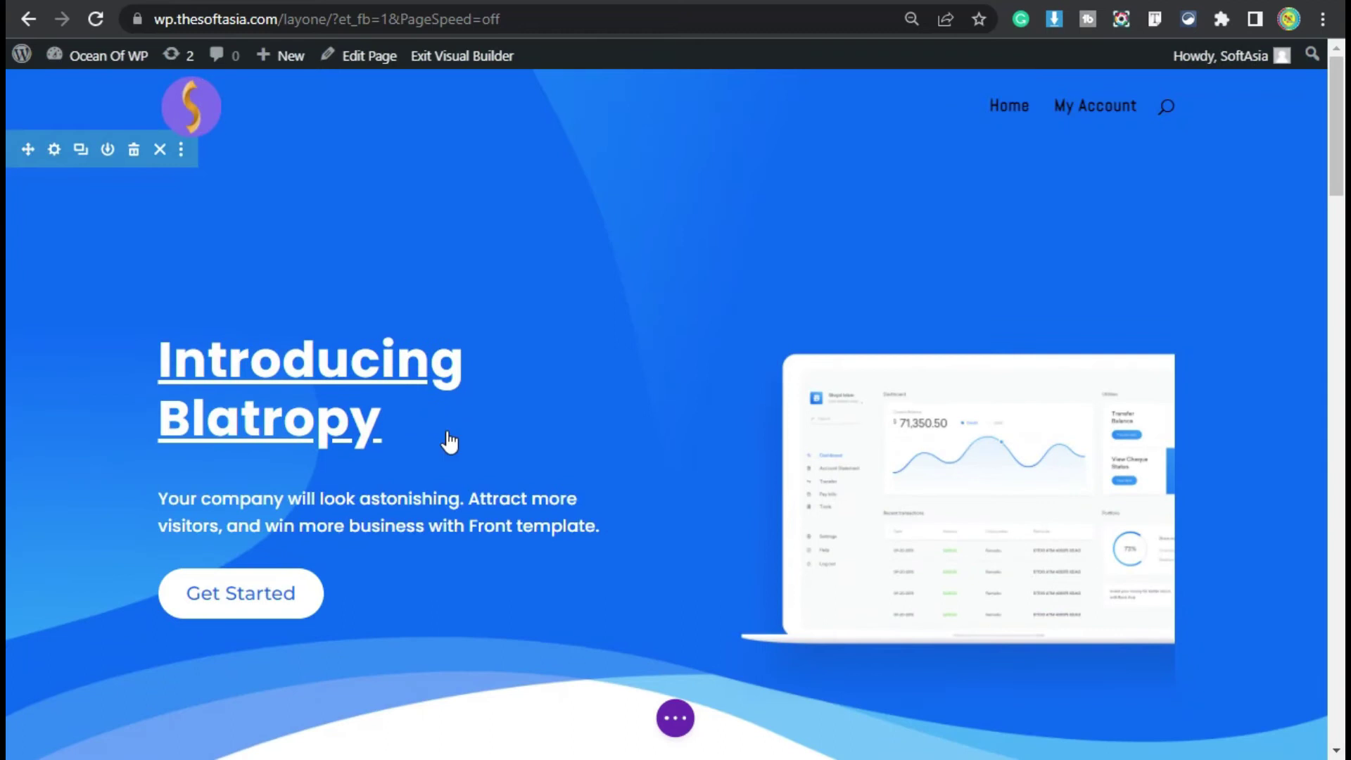
{"action": "scroll", "coordinate": [450, 442], "scroll_direction": "down", "scroll_amount": 10}
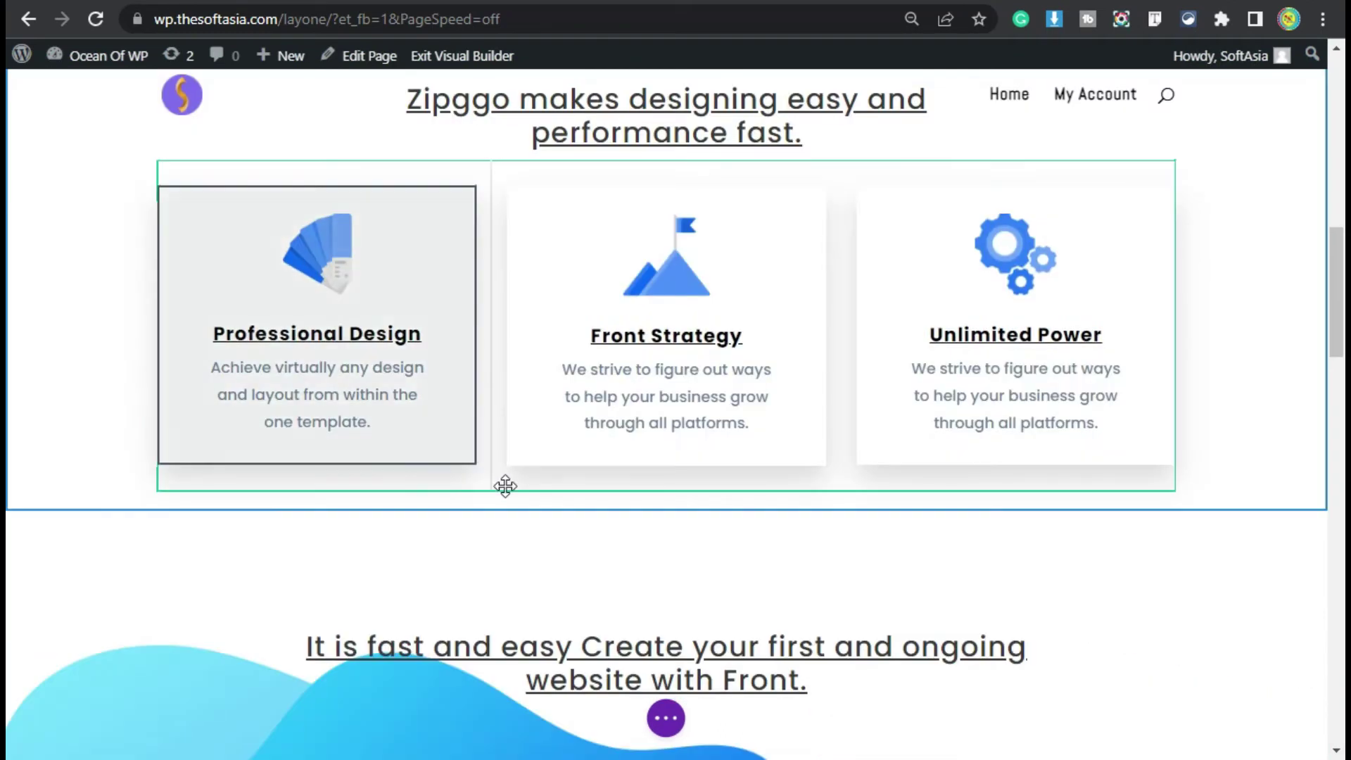
{"action": "scroll", "coordinate": [563, 465], "scroll_direction": "up", "scroll_amount": 2}
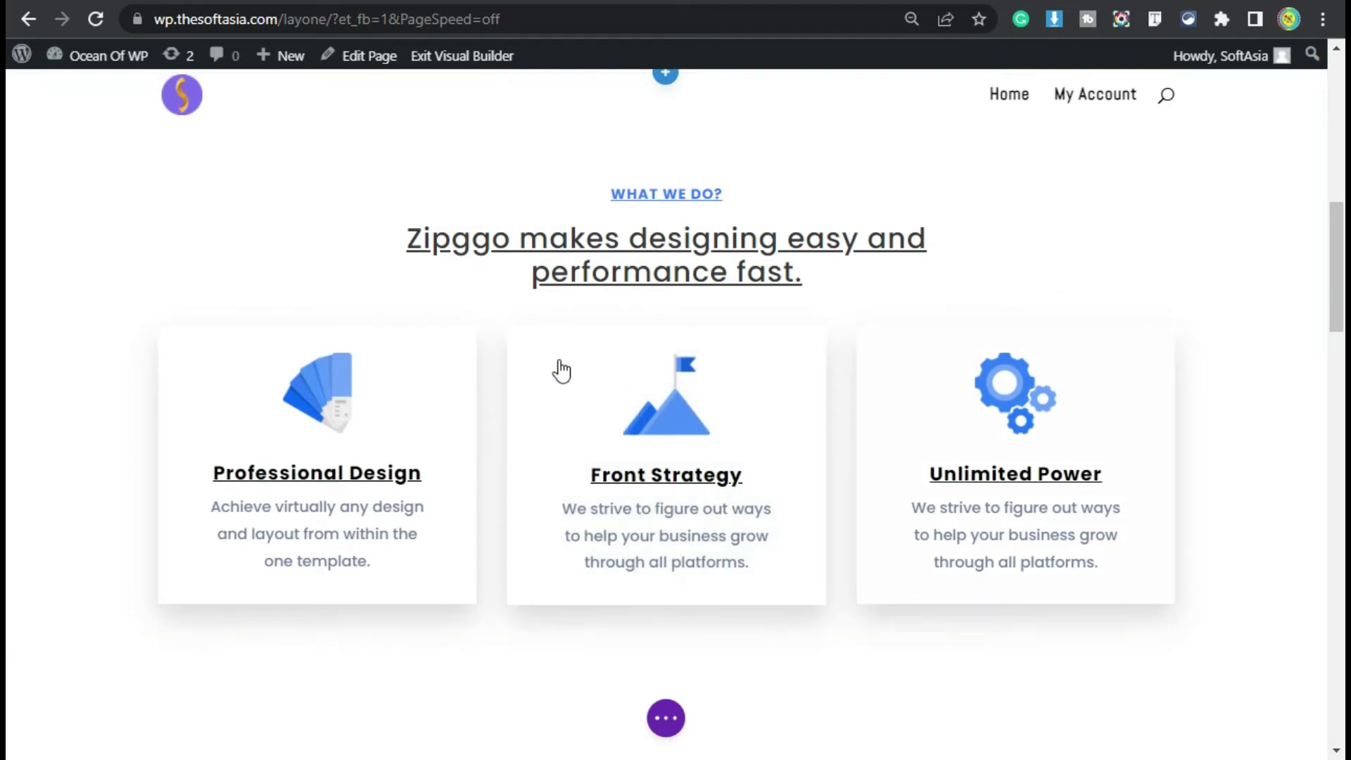
Step: Open the Front Strategy blurb's settings and expand its Background options
{"action": "left_click", "coordinate": [583, 361]}
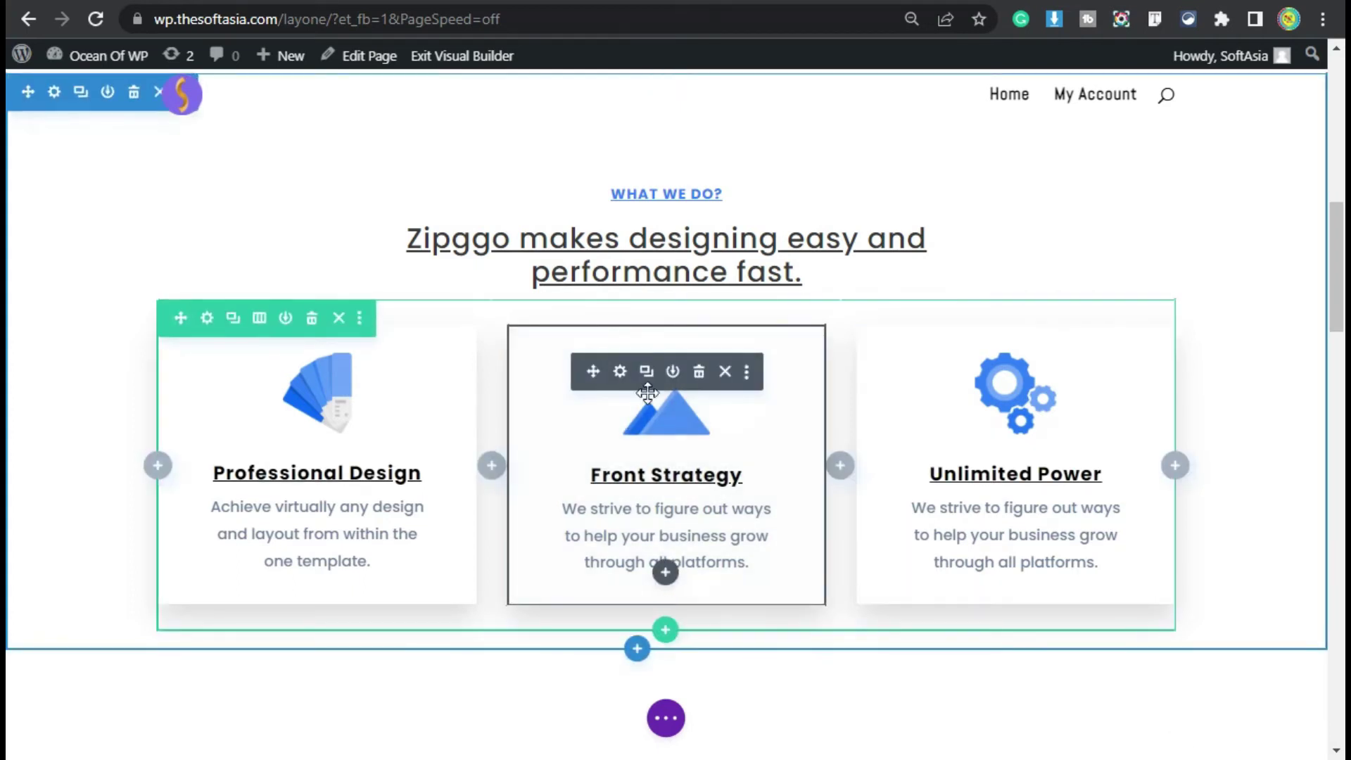
{"action": "left_click", "coordinate": [620, 373]}
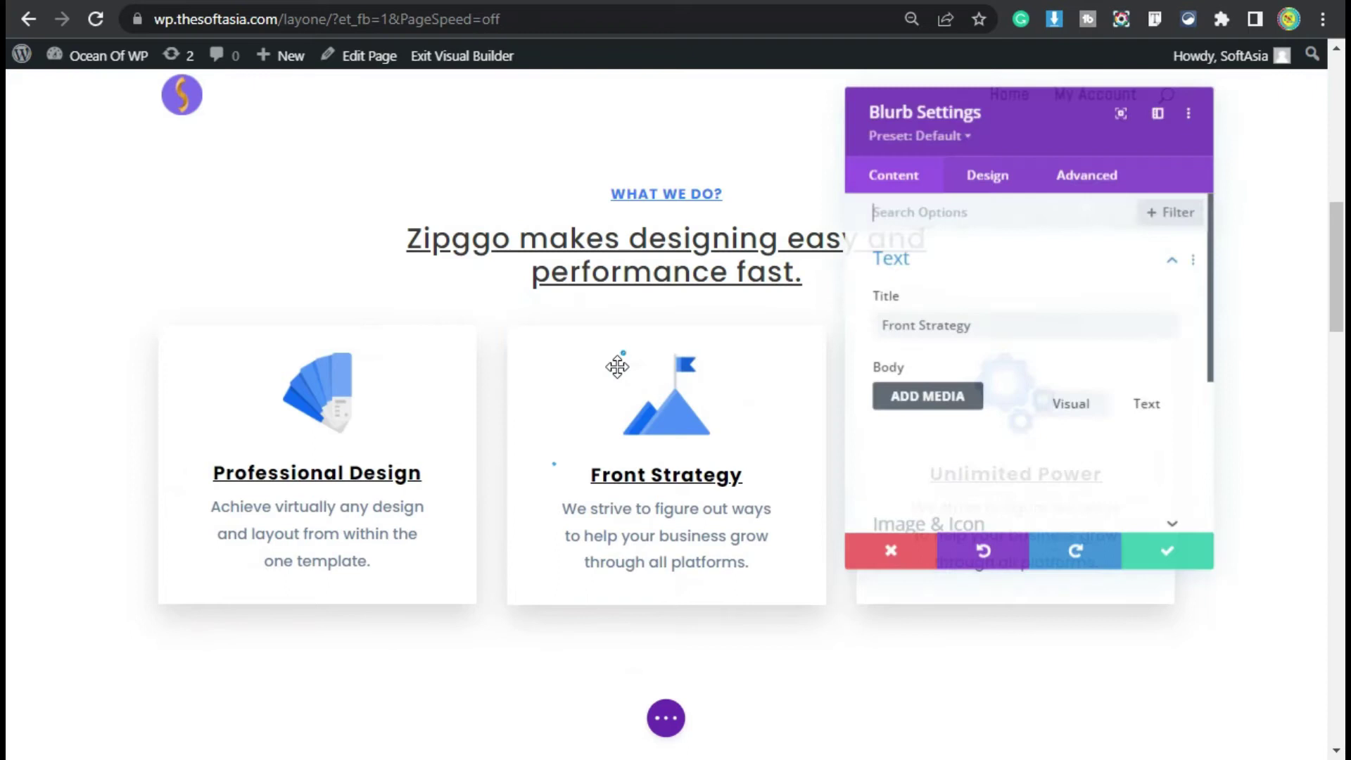
{"action": "scroll", "coordinate": [969, 345], "scroll_direction": "down", "scroll_amount": 3}
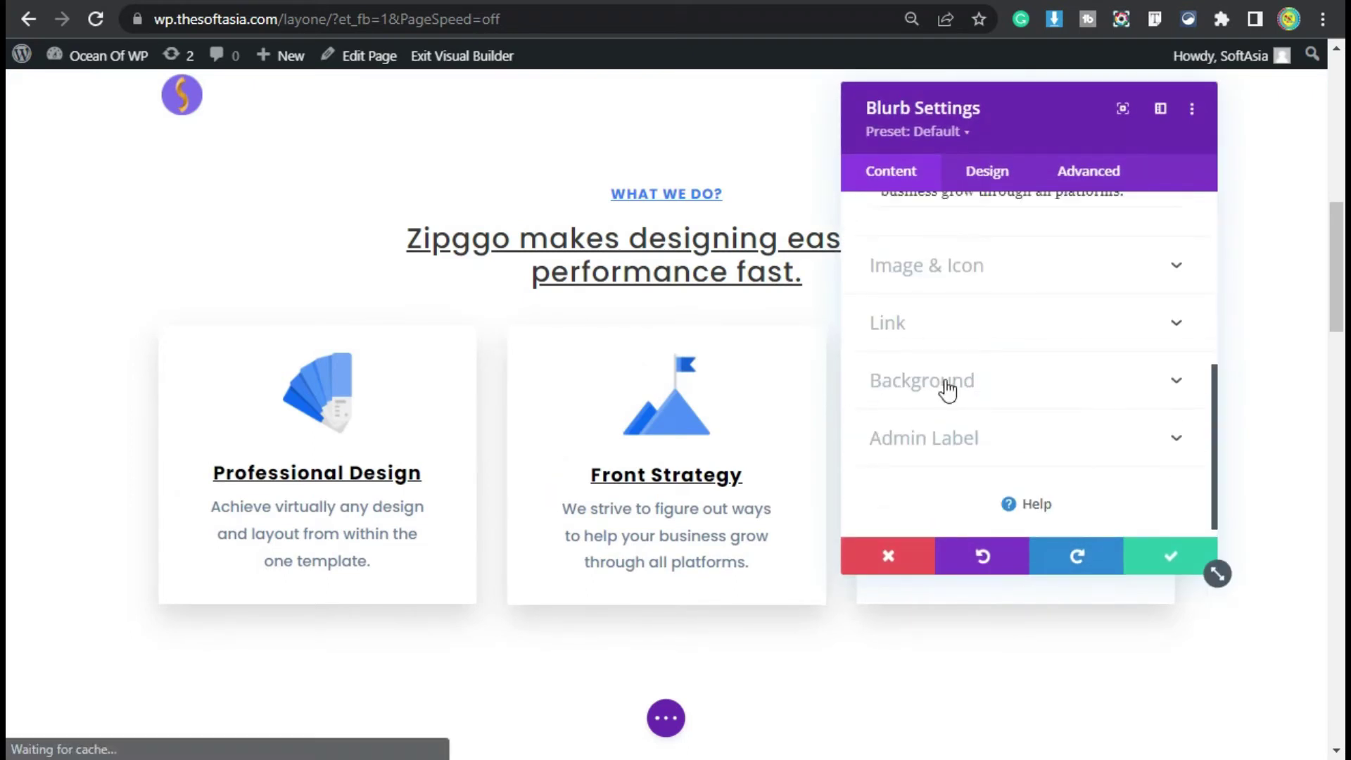
{"action": "left_click", "coordinate": [1173, 394]}
Step: Try the gradient, image and video background types, then choose an image from the media library
{"action": "scroll", "coordinate": [993, 438], "scroll_direction": "down", "scroll_amount": 2}
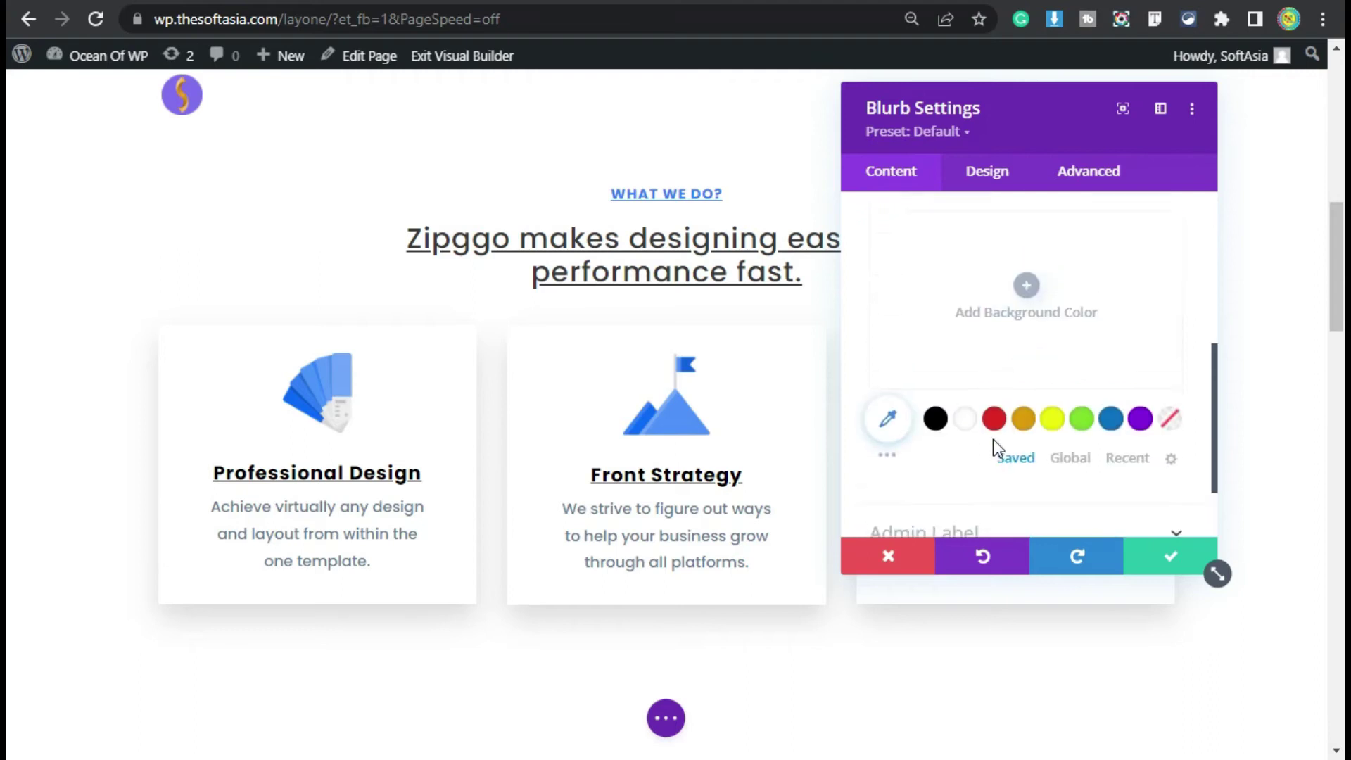
{"action": "scroll", "coordinate": [993, 441], "scroll_direction": "up", "scroll_amount": 2}
{"action": "scroll", "coordinate": [913, 304], "scroll_direction": "down", "scroll_amount": 2}
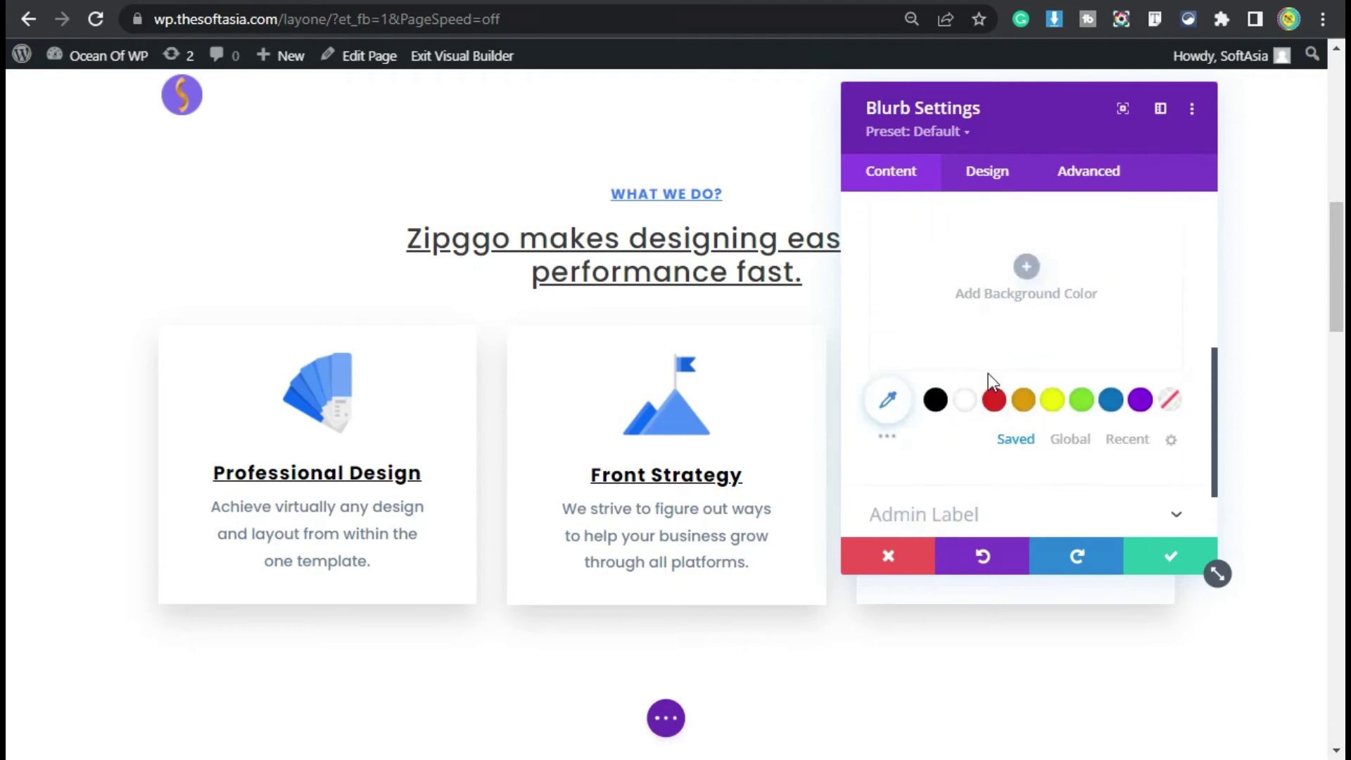
{"action": "scroll", "coordinate": [1001, 392], "scroll_direction": "up", "scroll_amount": 2}
{"action": "left_click", "coordinate": [994, 295]}
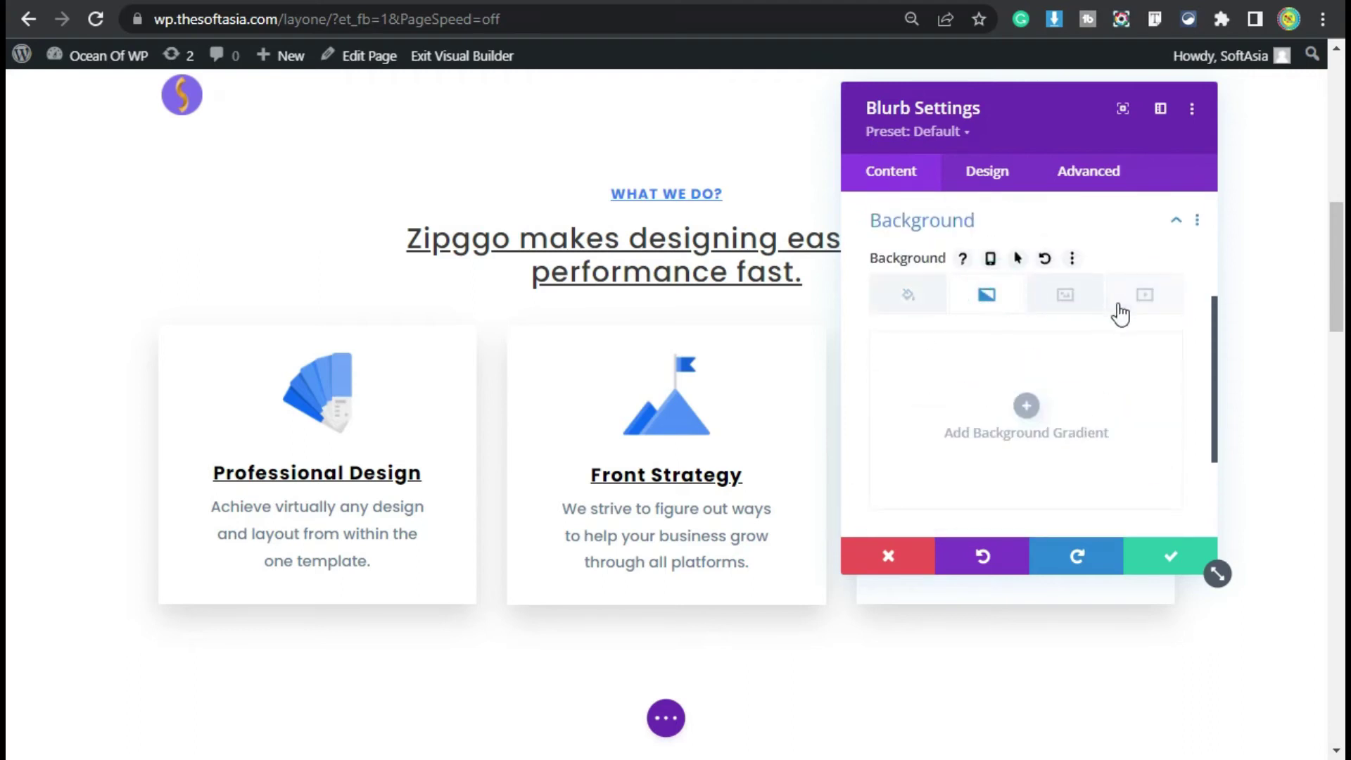
{"action": "left_click", "coordinate": [1083, 309]}
{"action": "left_click", "coordinate": [1178, 307]}
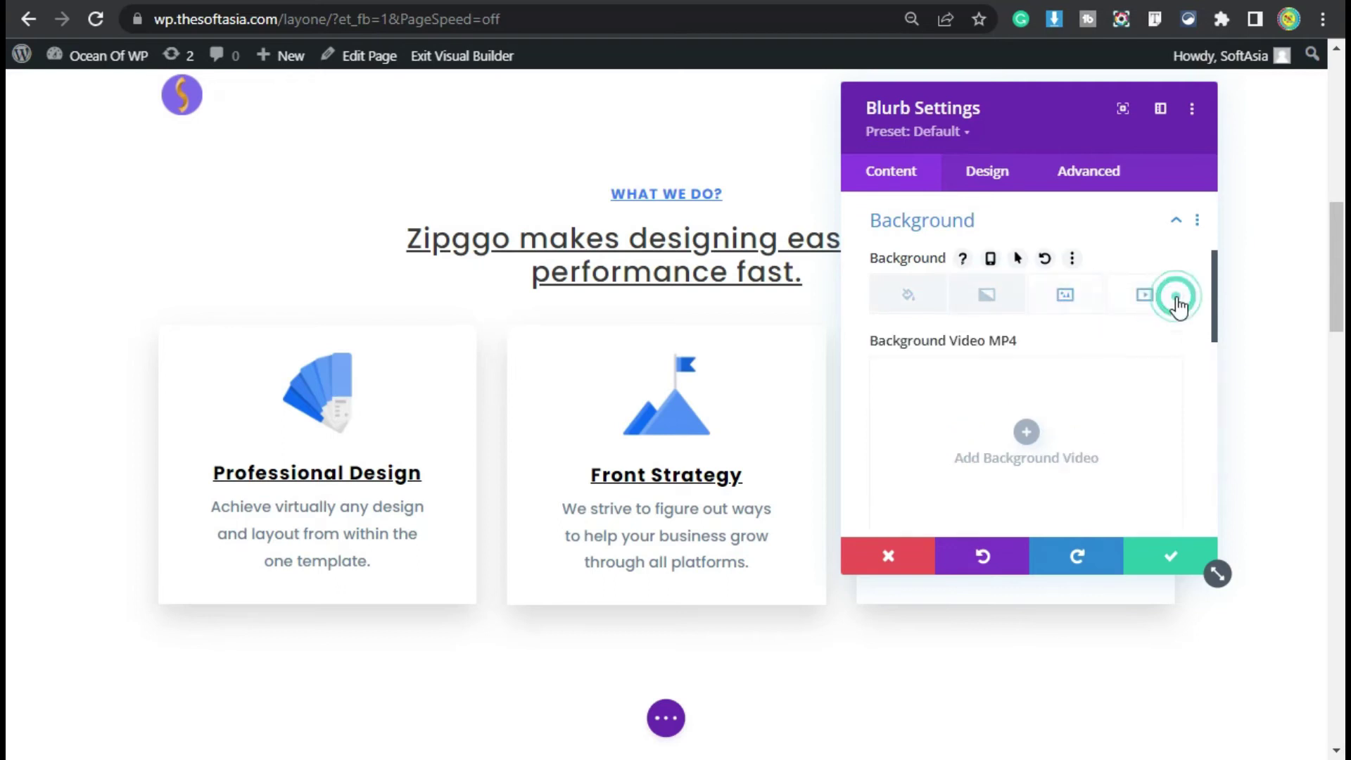
{"action": "left_click", "coordinate": [1070, 305]}
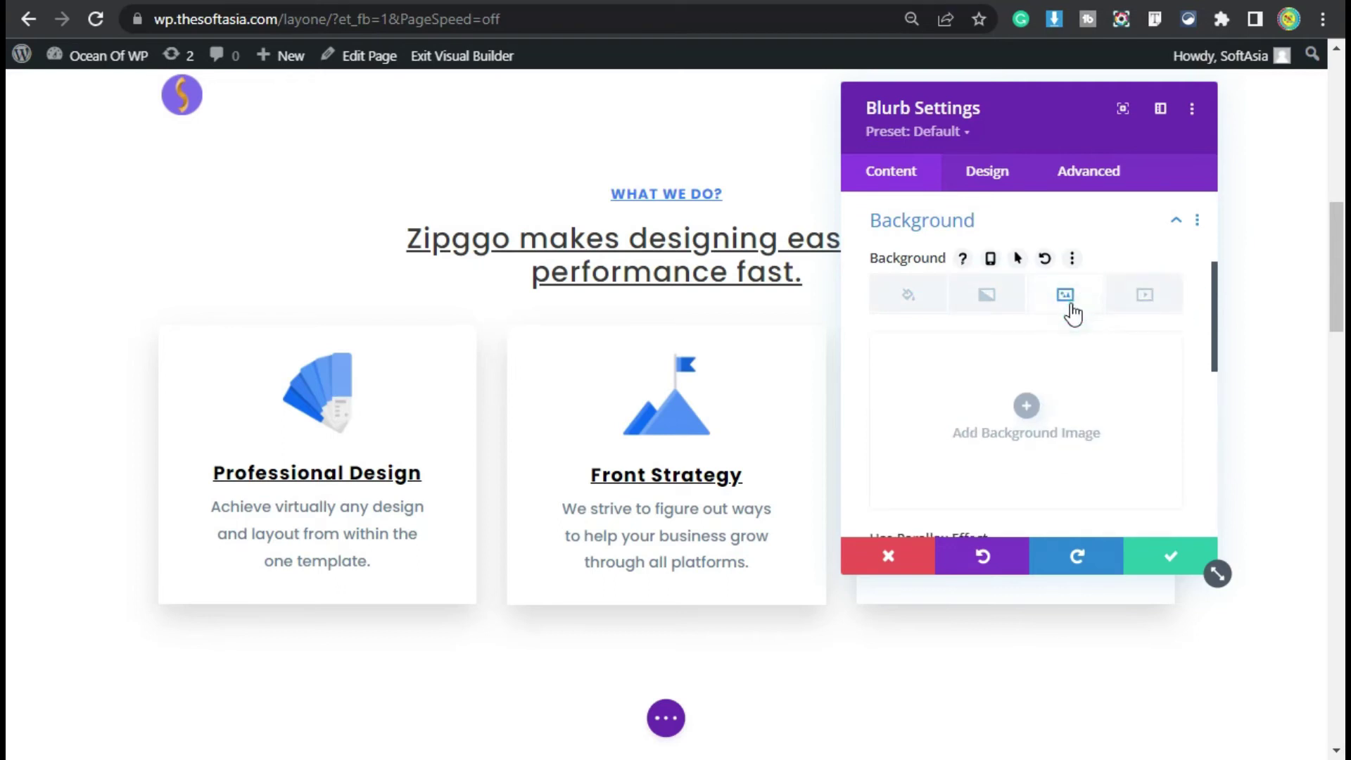
{"action": "left_click", "coordinate": [1027, 410]}
Step: Apply 99752-day-n-night.gif as the Front Strategy blurb background and close Blurb Settings
{"action": "left_click_drag", "start_coordinate": [1157, 344], "coordinate": [1197, 355]}
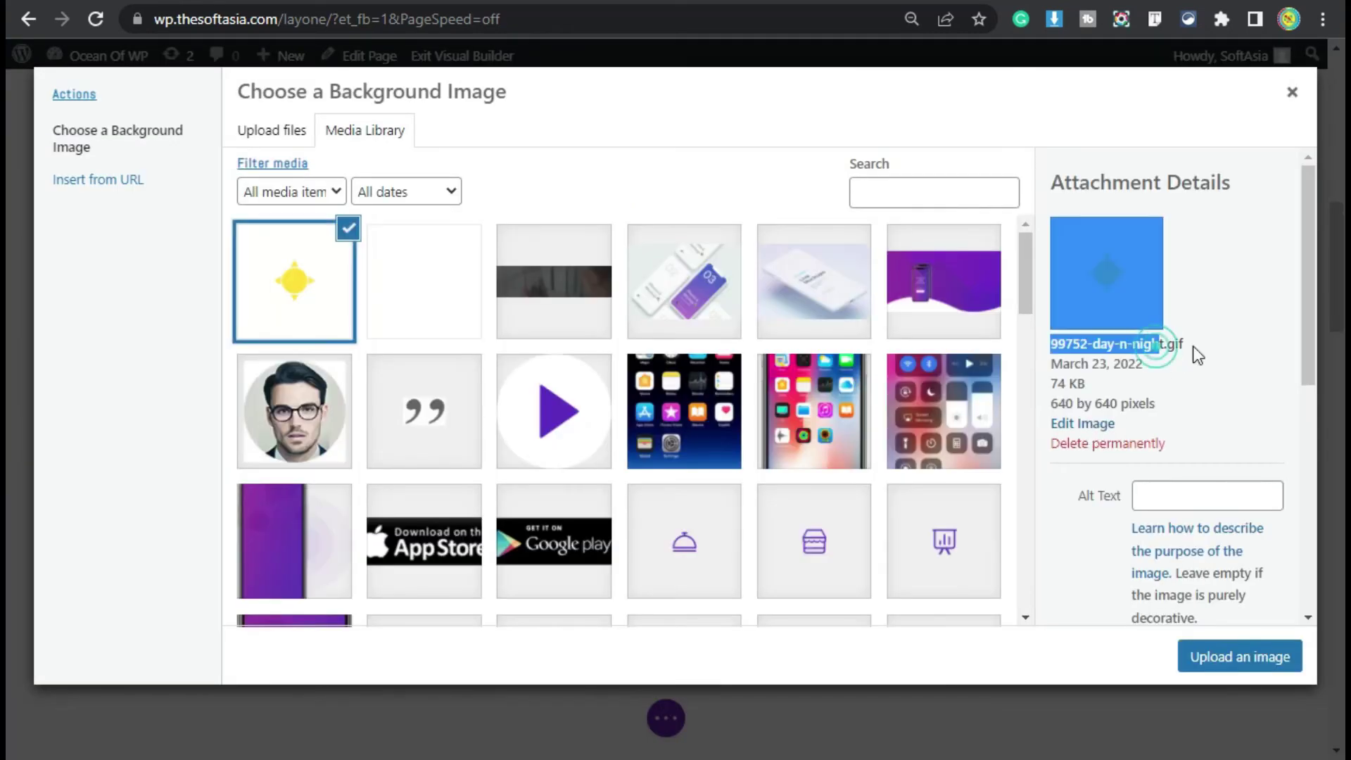
{"action": "left_click", "coordinate": [1188, 345]}
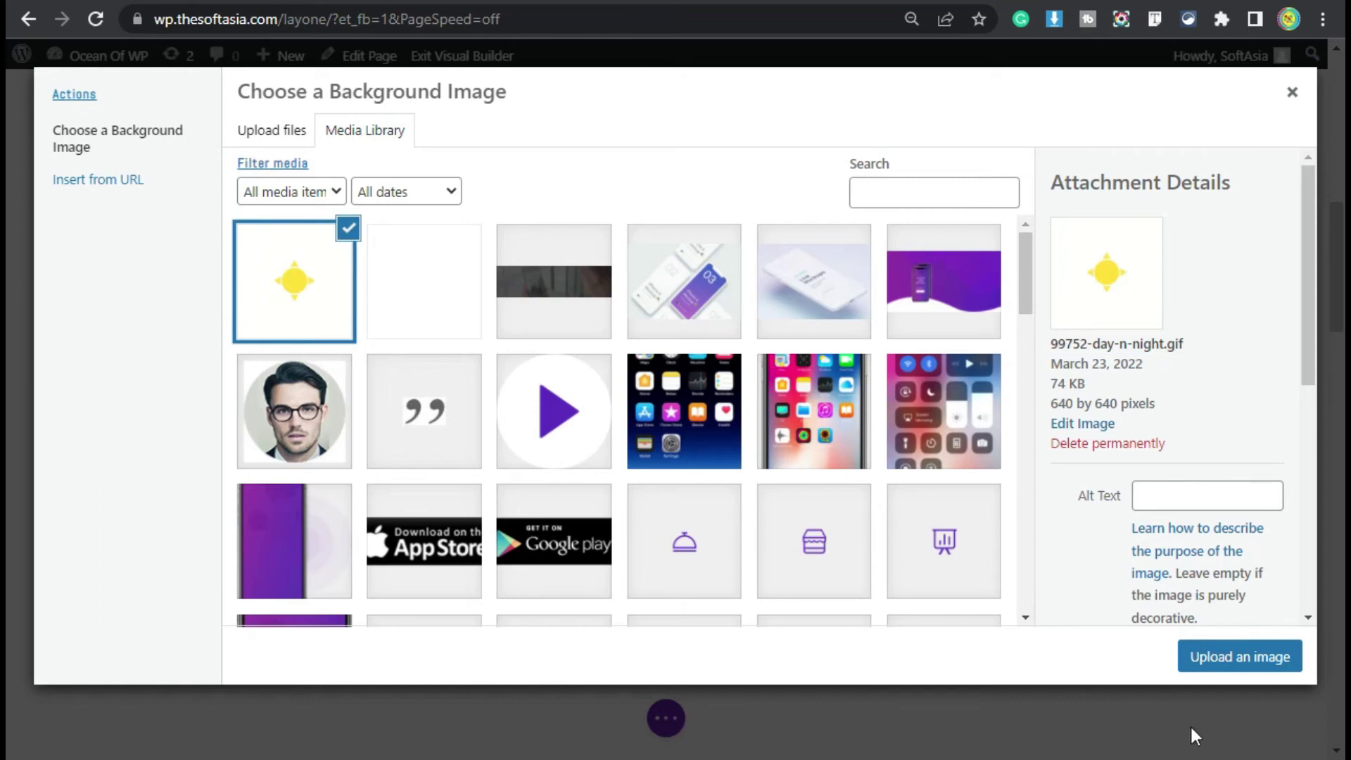
{"action": "left_click", "coordinate": [1242, 663]}
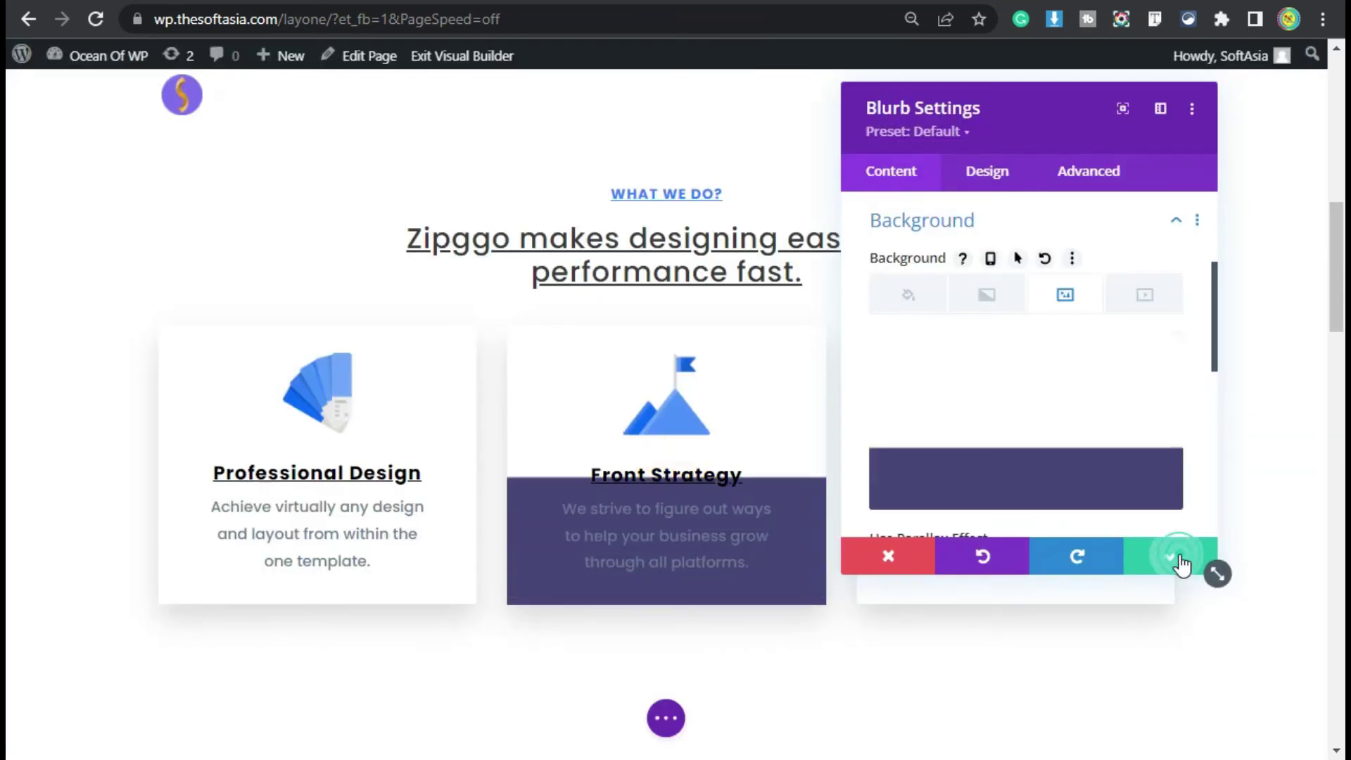
{"action": "left_click", "coordinate": [1211, 569]}
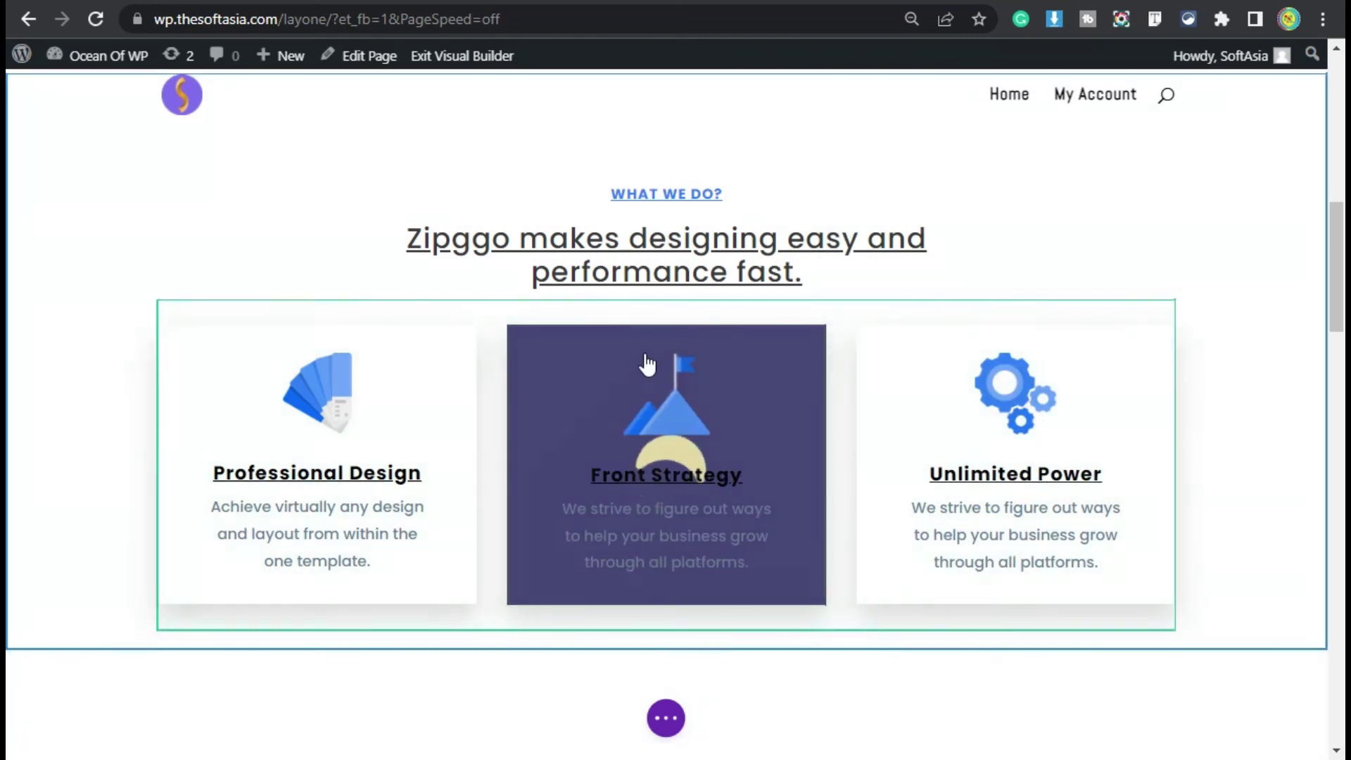
Step: Save the layone page changes from the builder's page-wide options bar
{"action": "left_click", "coordinate": [667, 718]}
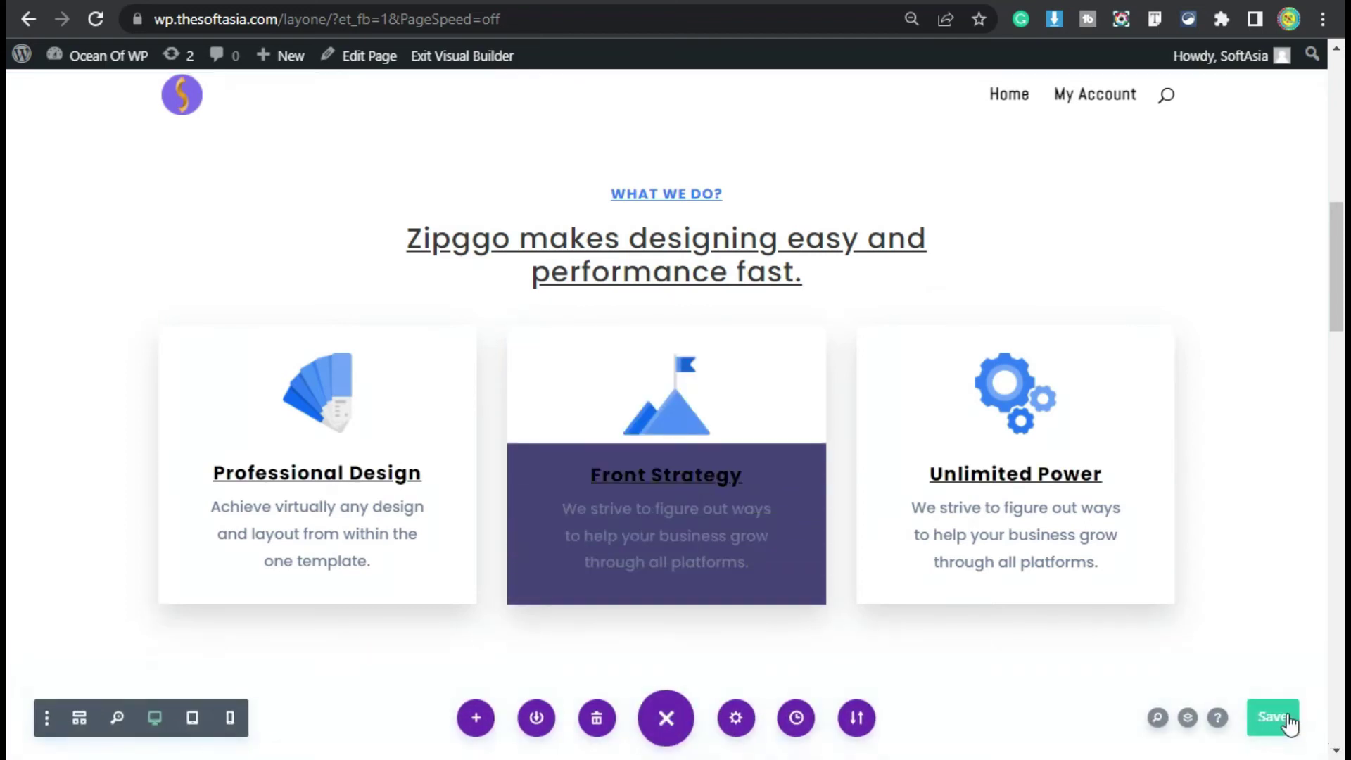
{"action": "left_click", "coordinate": [1284, 721]}
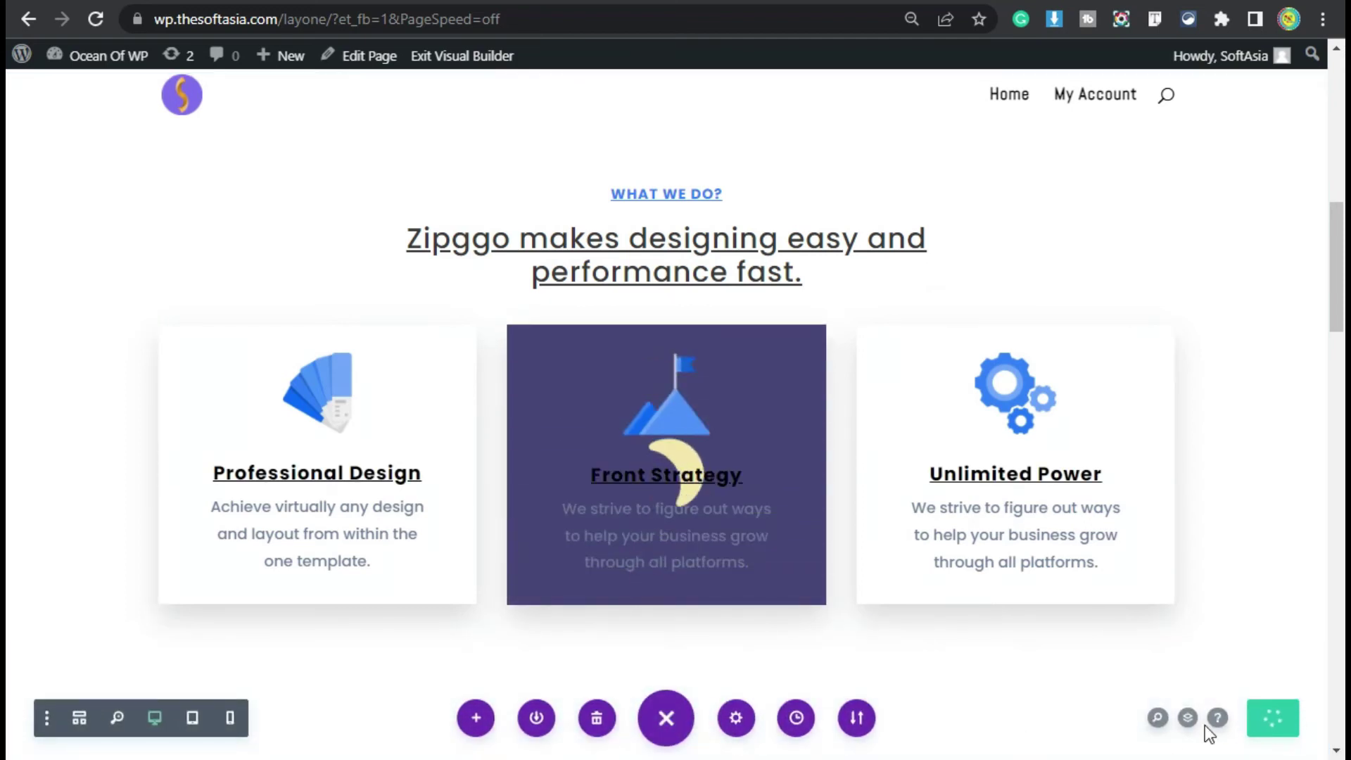